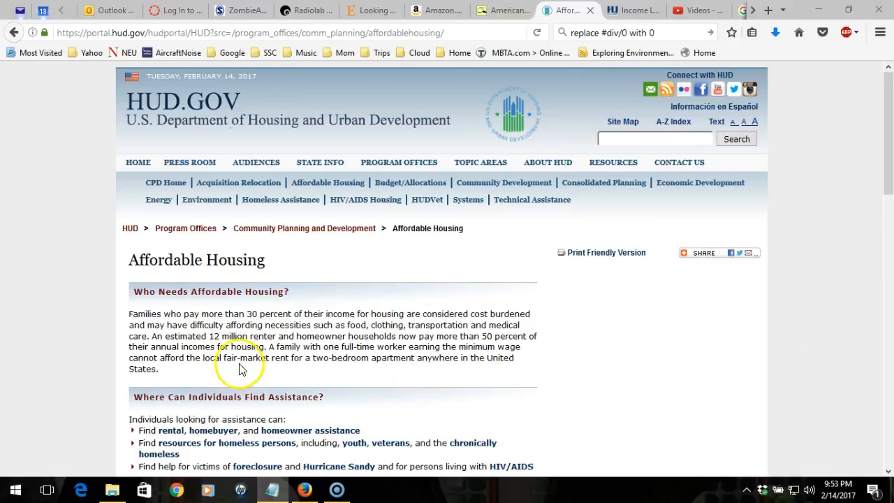
Open American FactFinder's Download Center and proceed with the option for a known dataset or table.
{"action": "left_click", "coordinate": [500, 15]}
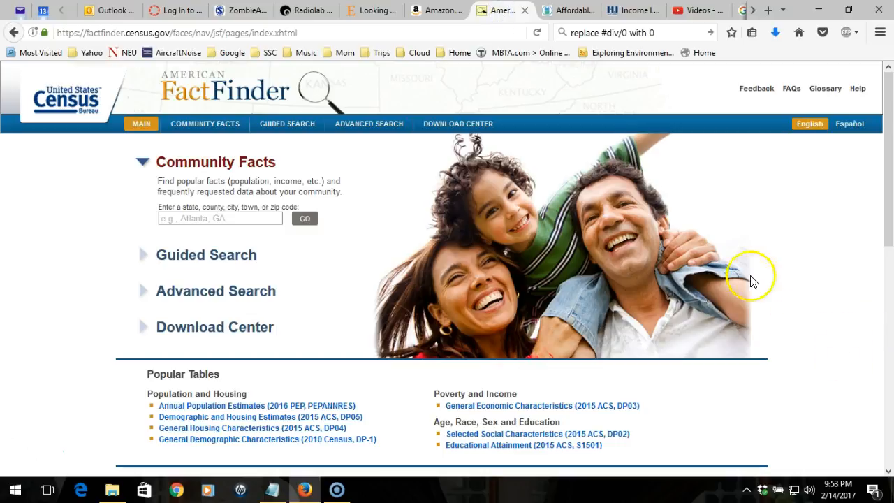
{"action": "left_click", "coordinate": [476, 124]}
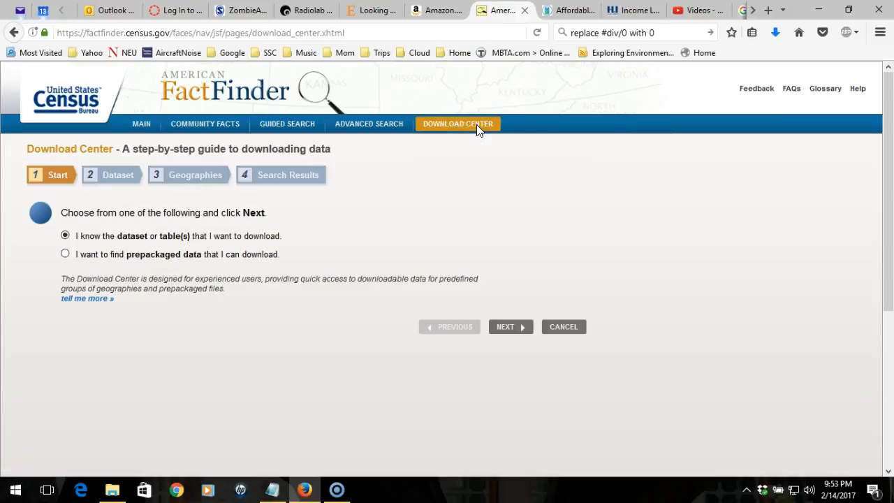
{"action": "left_click", "coordinate": [510, 329]}
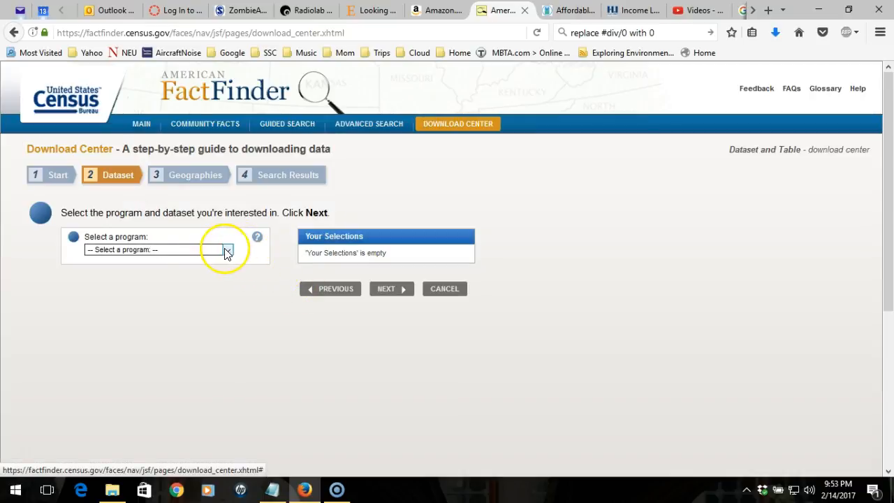
Add the American Community Survey's 2015 ACS 5-year estimates dataset to the selections and proceed to the geographies.
{"action": "left_click", "coordinate": [226, 253]}
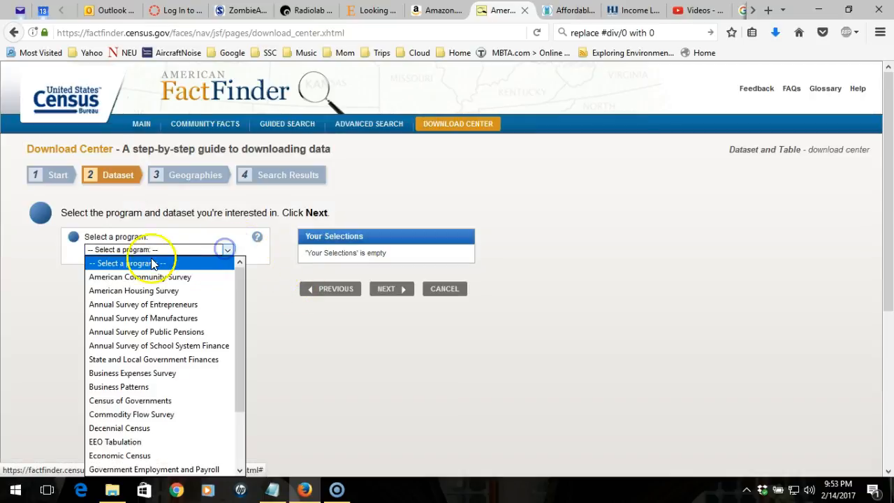
{"action": "left_click", "coordinate": [169, 277]}
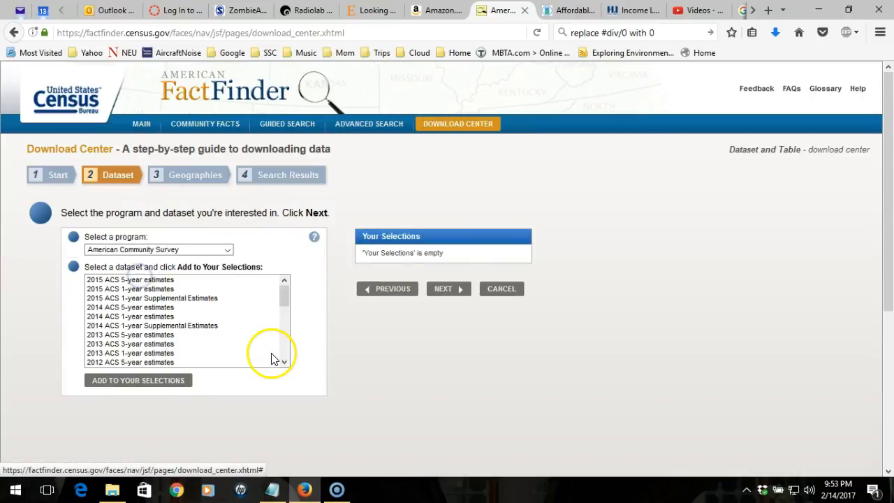
{"action": "left_click", "coordinate": [149, 279]}
{"action": "left_click", "coordinate": [153, 383]}
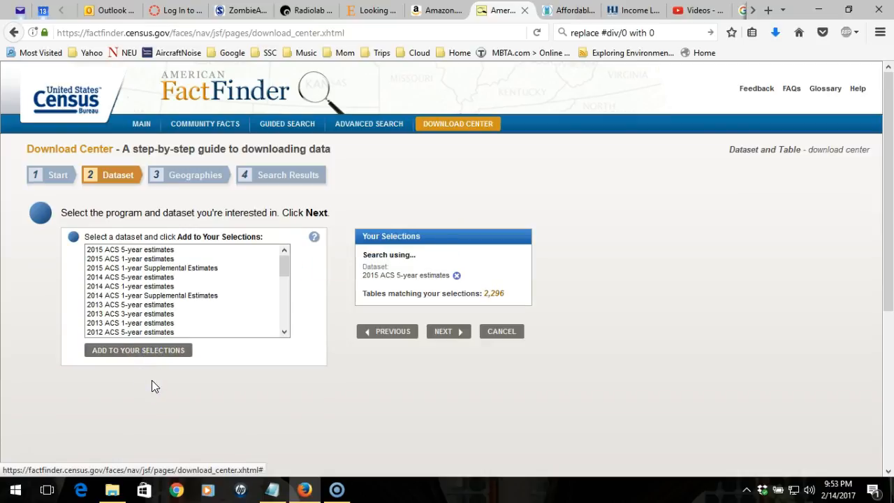
{"action": "left_click", "coordinate": [444, 331]}
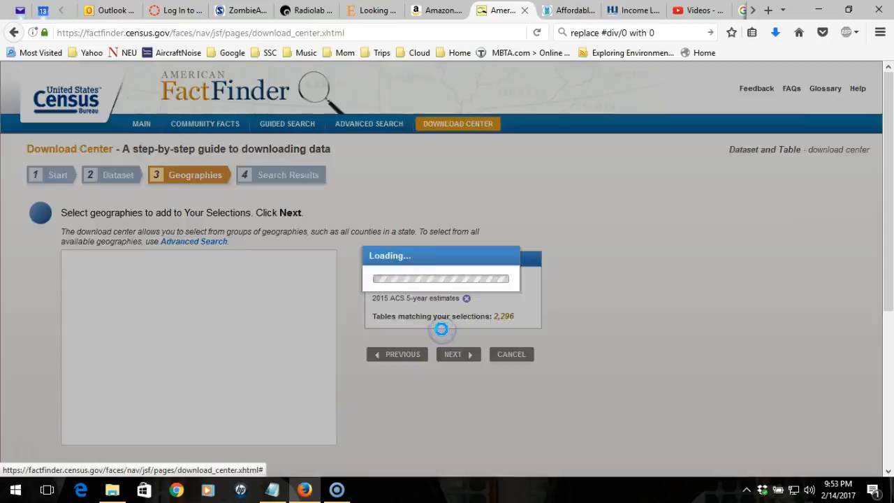
Set the geographic type to Block Group - 150, the state to Massachusetts and the county to Essex.
{"action": "left_click", "coordinate": [379, 276]}
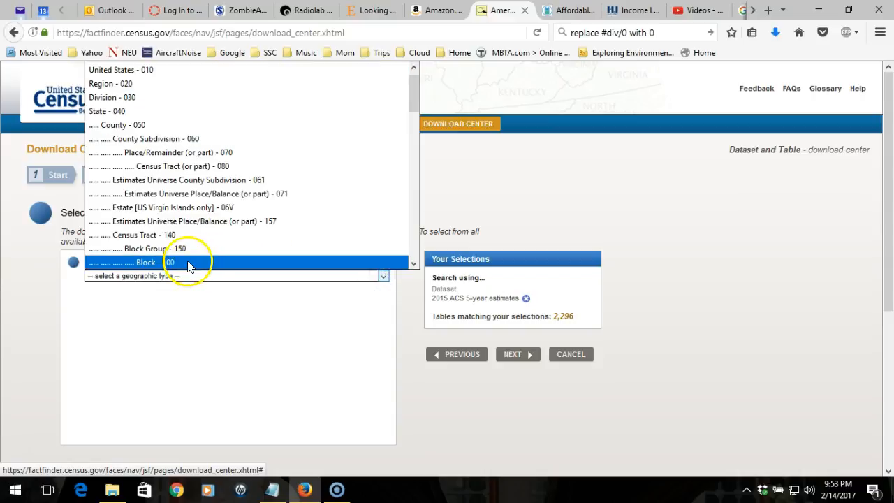
{"action": "left_click", "coordinate": [181, 256]}
{"action": "left_click", "coordinate": [147, 305]}
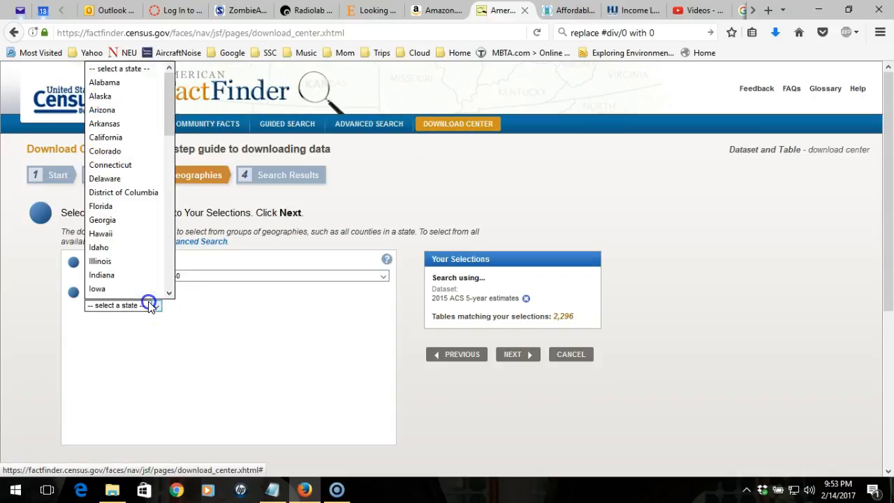
{"action": "scroll", "coordinate": [129, 275], "scroll_direction": "down", "scroll_amount": 3}
{"action": "left_click", "coordinate": [129, 255]}
{"action": "left_click", "coordinate": [158, 335]}
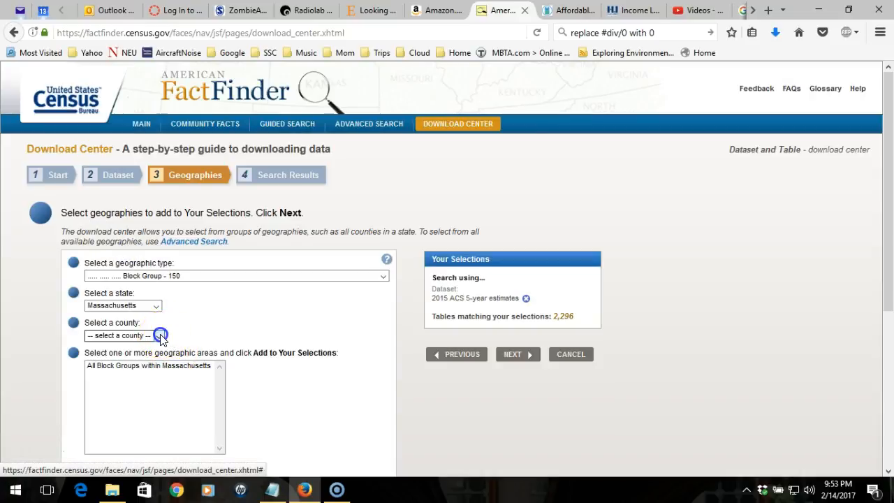
{"action": "left_click", "coordinate": [121, 199]}
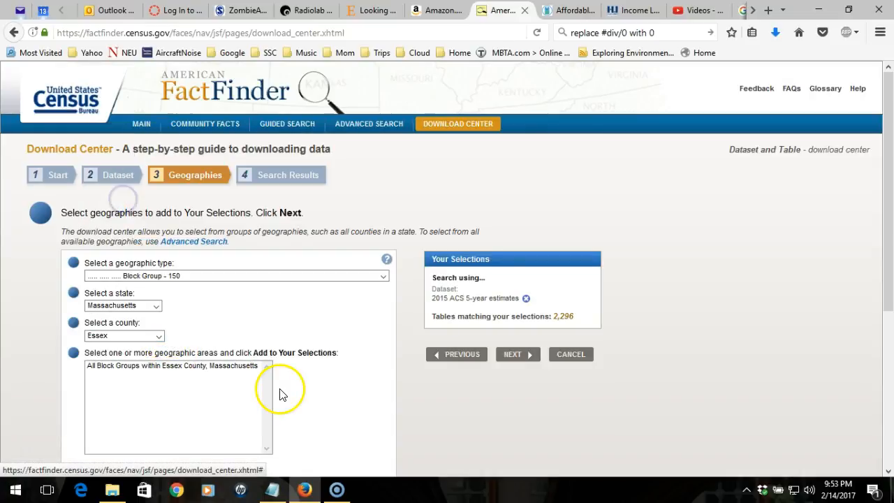
Add all block groups within Essex County, Massachusetts to the selections and proceed to the search results.
{"action": "left_click", "coordinate": [215, 367]}
{"action": "scroll", "coordinate": [279, 404], "scroll_direction": "down", "scroll_amount": 3}
{"action": "left_click", "coordinate": [152, 347]}
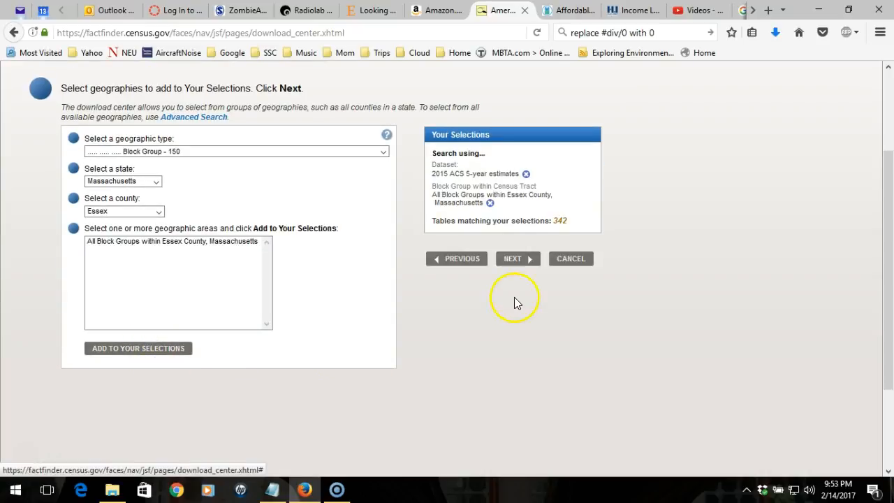
{"action": "left_click", "coordinate": [517, 259]}
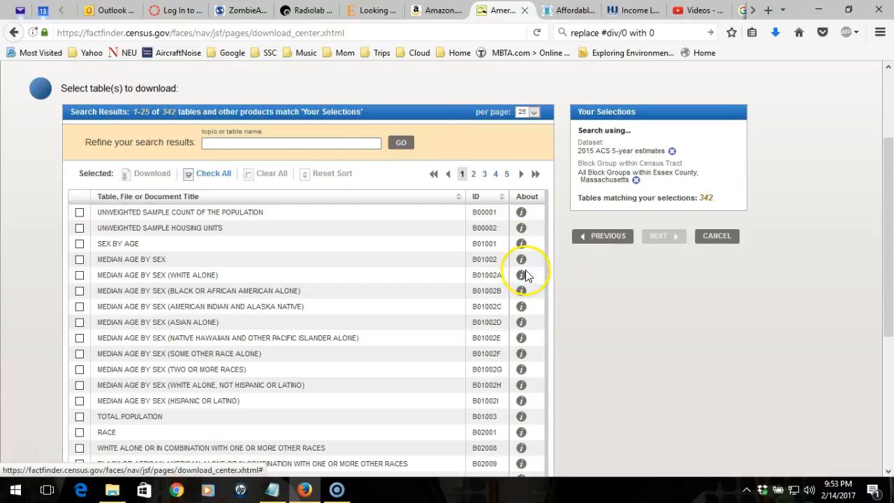
Search for "gross" and refine the table results to B25063: GROSS RENT.
{"action": "left_click", "coordinate": [307, 141]}
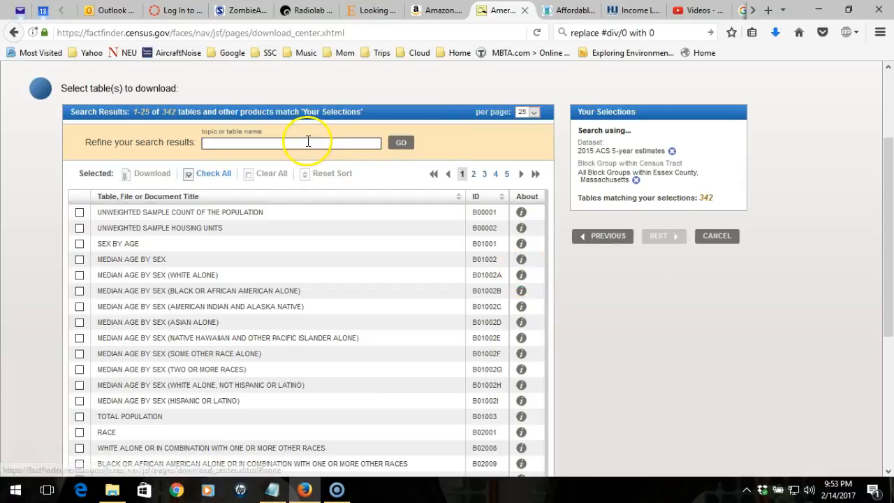
{"action": "type", "text": "gorss"}
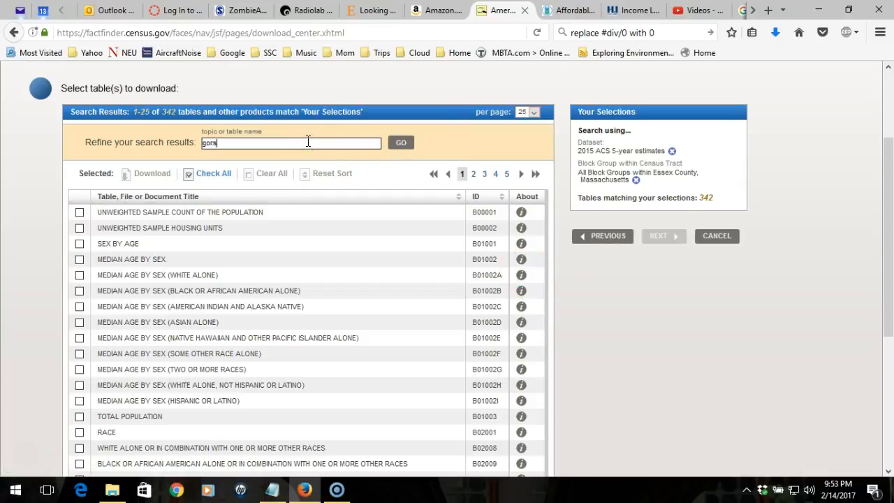
{"action": "key", "text": "BackSpace"}
{"action": "key", "text": "BackSpace"}
{"action": "key", "text": "BackSpace"}
{"action": "key", "text": "BackSpace"}
{"action": "key", "text": "BackSpace"}
{"action": "type", "text": "gross"}
{"action": "left_click", "coordinate": [271, 156]}
{"action": "left_click", "coordinate": [416, 145]}
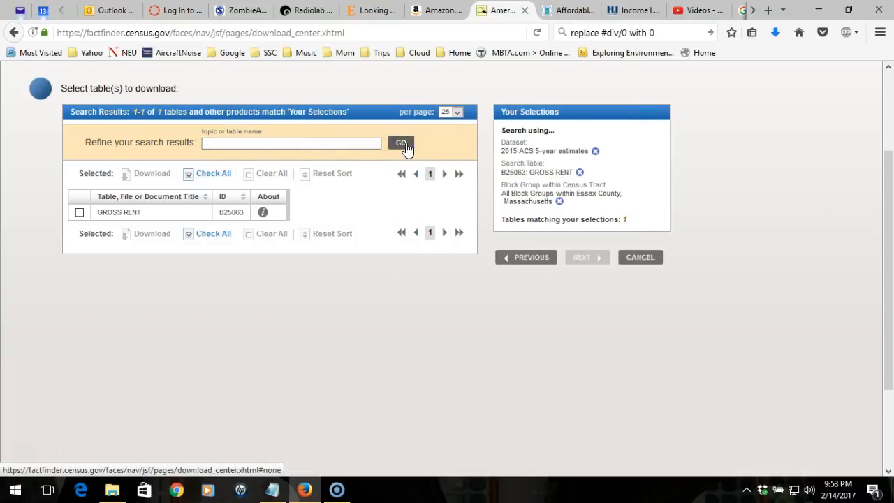
Examine the GROSS RENT table's description and its example rent brackets, including $1,500 to $1,999, and close the information window.
{"action": "left_click", "coordinate": [262, 212]}
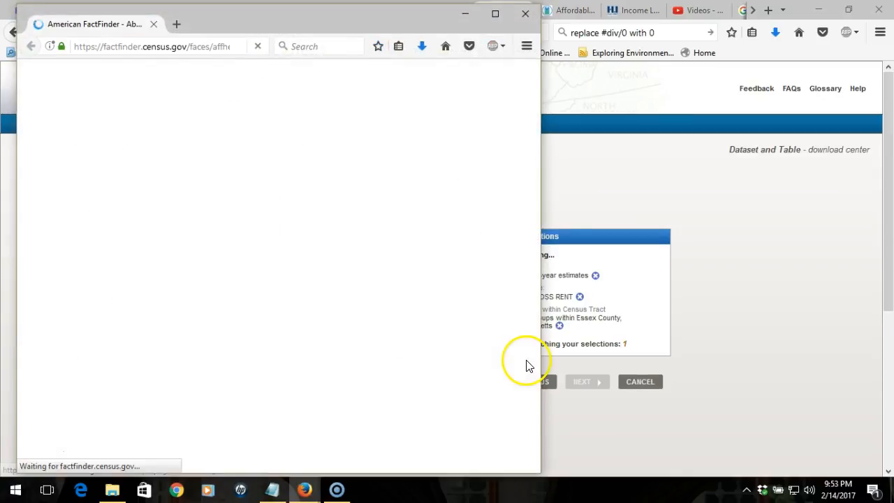
{"action": "left_click_drag", "start_coordinate": [534, 187], "coordinate": [529, 329]}
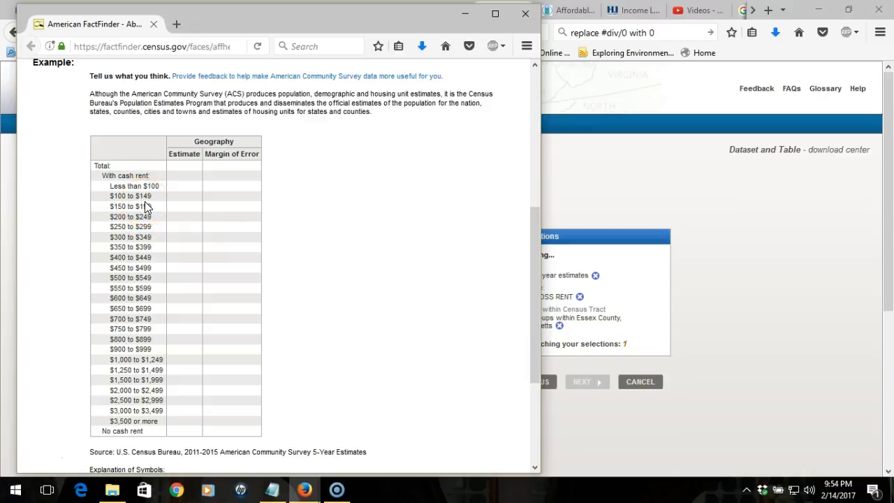
{"action": "left_click", "coordinate": [189, 204]}
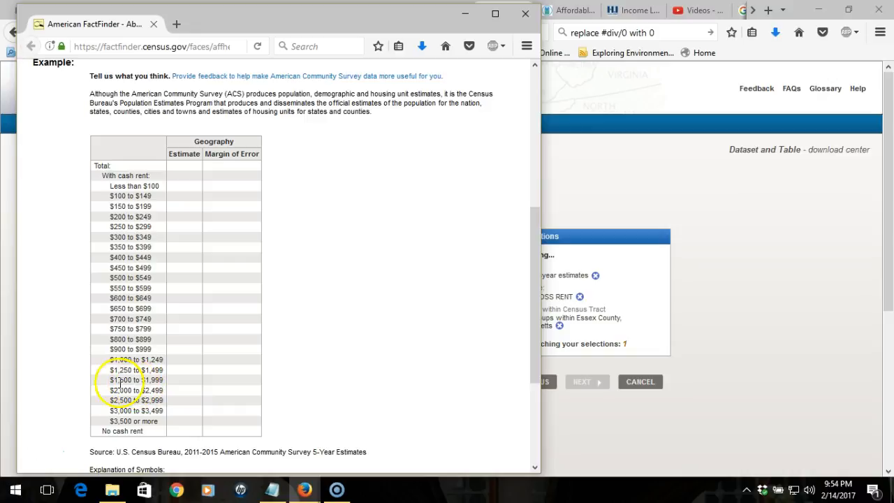
{"action": "left_click_drag", "start_coordinate": [106, 380], "coordinate": [162, 378]}
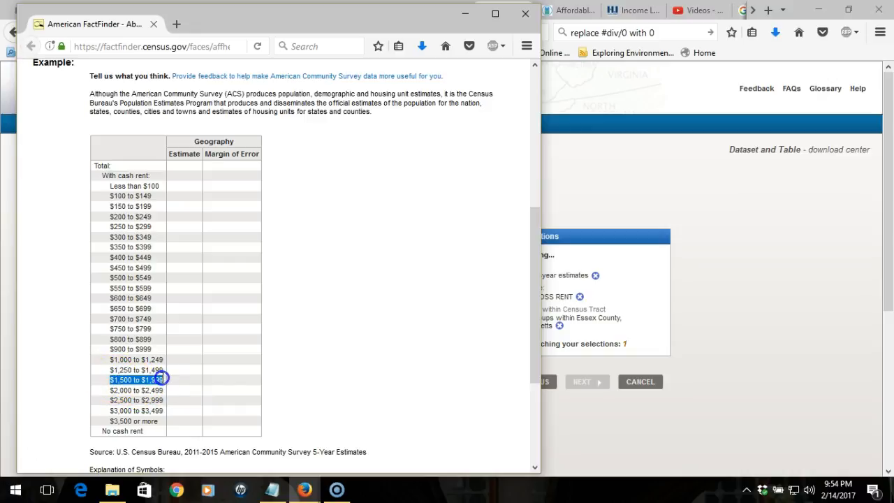
{"action": "scroll", "coordinate": [337, 349], "scroll_direction": "up", "scroll_amount": 3}
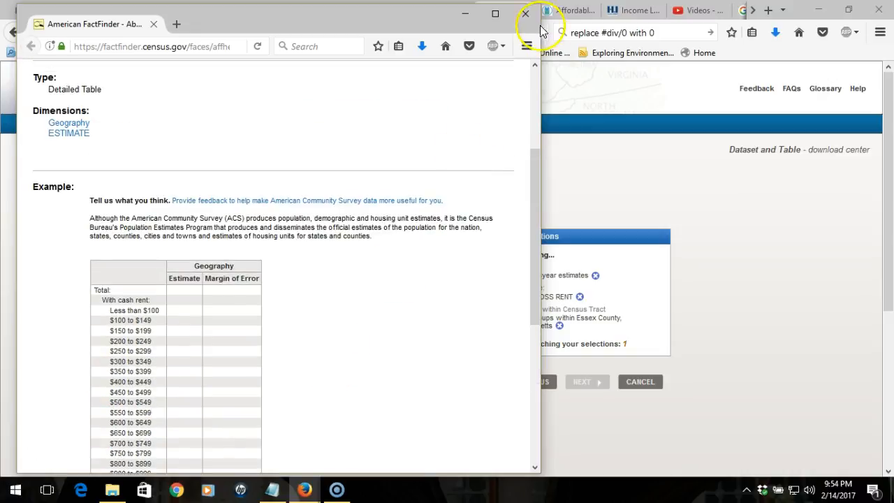
{"action": "left_click", "coordinate": [524, 13]}
Select the GROSS RENT table and download it as a zip file with descriptive data element names.
{"action": "left_click", "coordinate": [79, 337]}
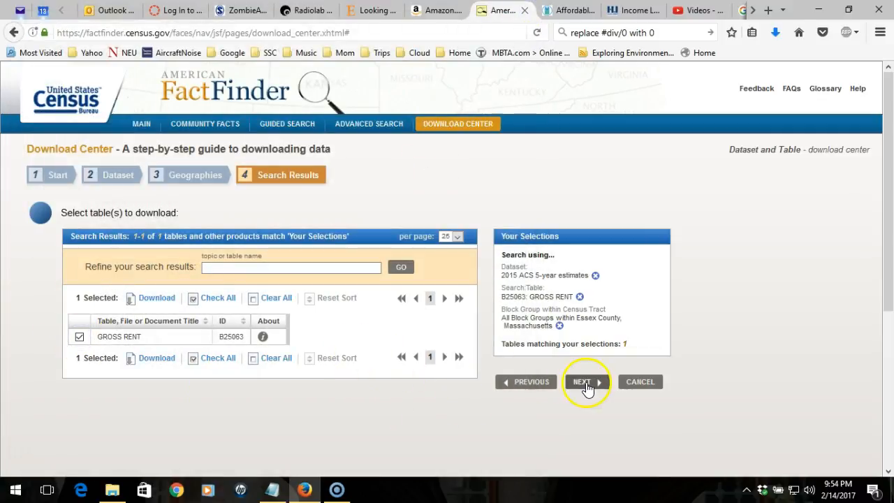
{"action": "left_click", "coordinate": [586, 384]}
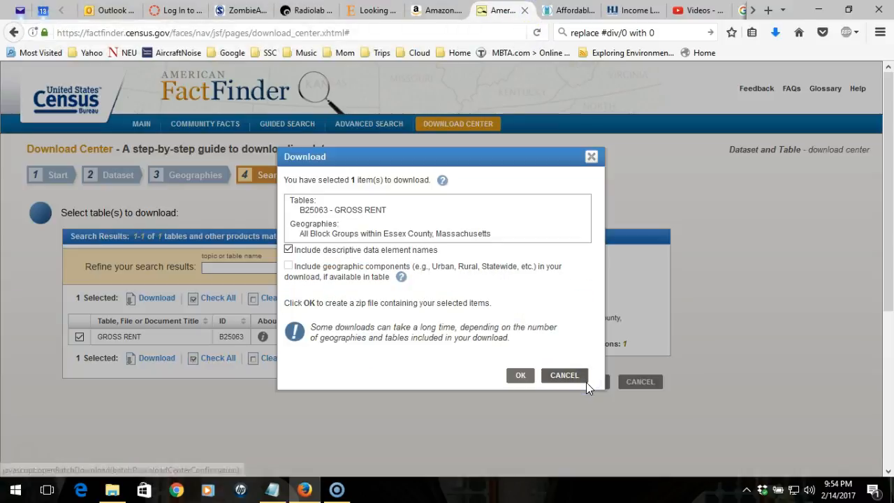
{"action": "left_click", "coordinate": [521, 377]}
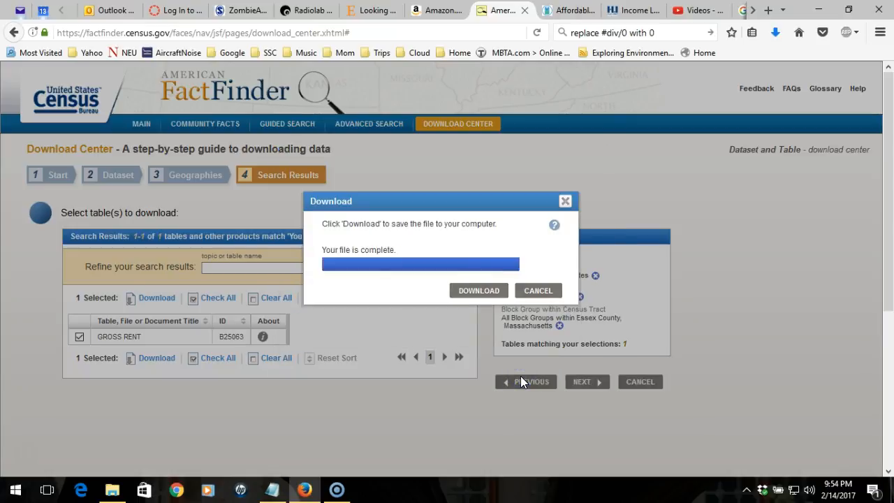
{"action": "left_click", "coordinate": [479, 290]}
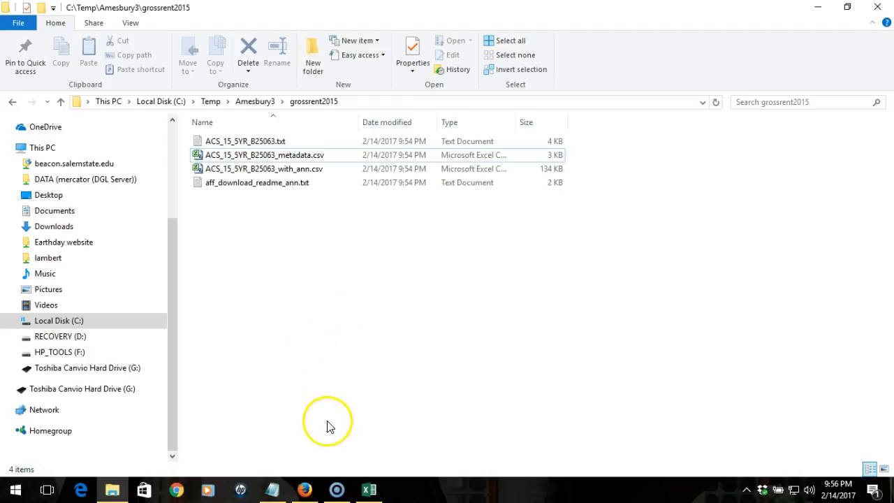
Switch to Excel to view ACS_15_5YR_B25063_metadata.csv, and create a new blank workbook.
{"action": "left_click", "coordinate": [262, 157]}
{"action": "left_click", "coordinate": [365, 490]}
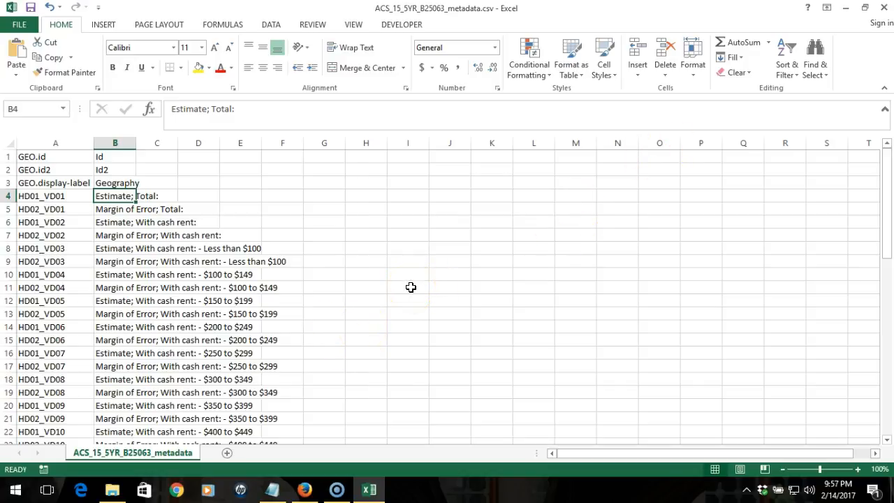
{"action": "left_click", "coordinate": [20, 26]}
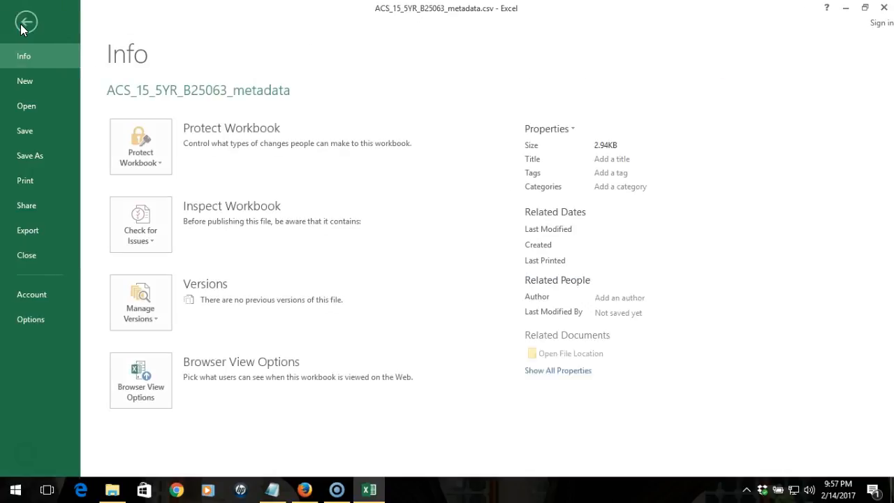
{"action": "left_click", "coordinate": [23, 79]}
{"action": "left_click", "coordinate": [169, 209]}
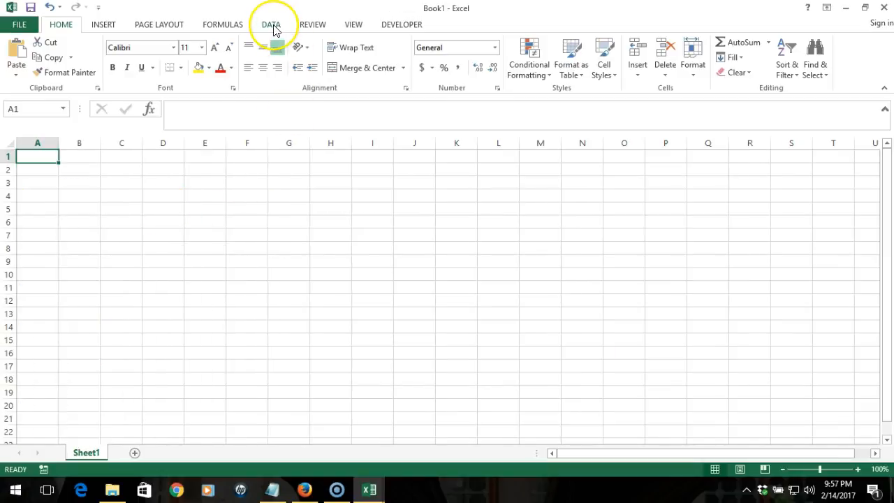
Start a text import of ACS_15_5YR_B25063_with_ann.csv from C:\Temp\Amesbury3\grossrent2015 into the blank workbook.
{"action": "left_click", "coordinate": [271, 27]}
{"action": "left_click", "coordinate": [74, 54]}
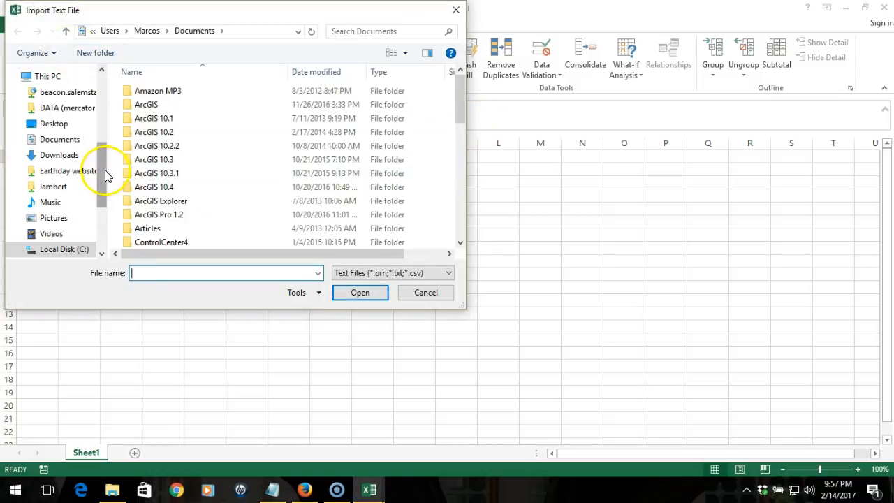
{"action": "scroll", "coordinate": [105, 170], "scroll_direction": "down", "scroll_amount": 2}
{"action": "left_click", "coordinate": [79, 170]}
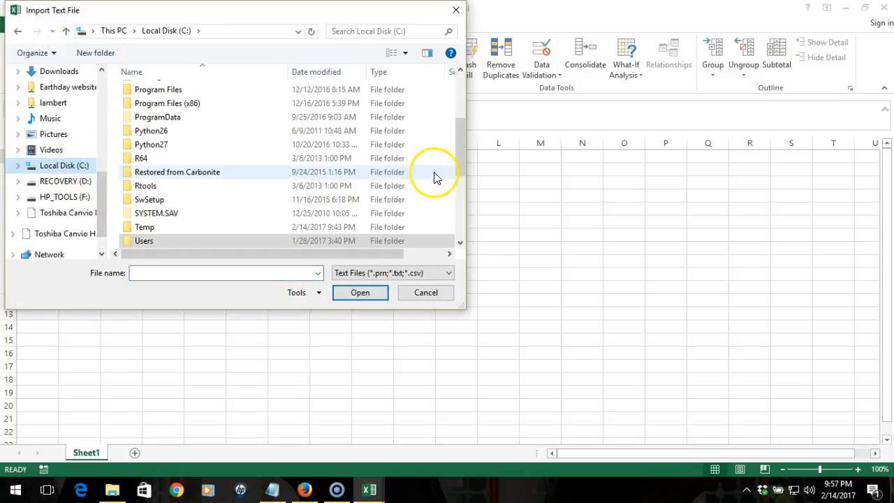
{"action": "left_click_drag", "start_coordinate": [459, 150], "coordinate": [460, 186]}
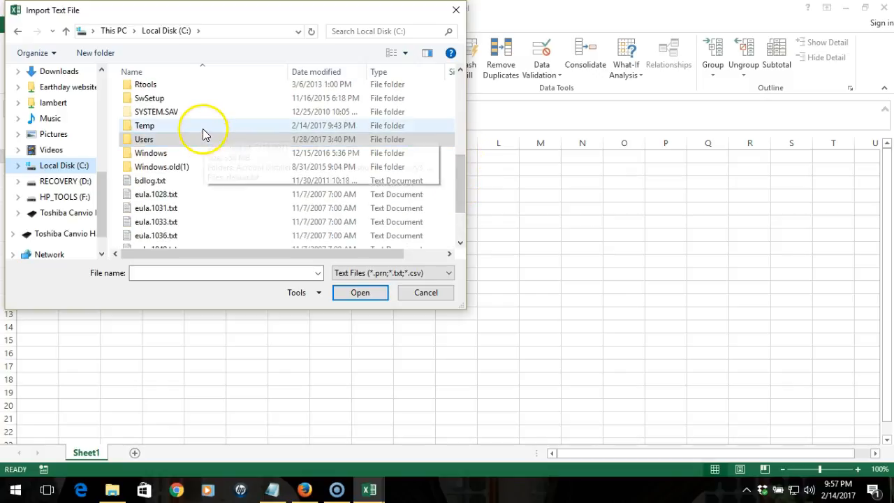
{"action": "double_click", "coordinate": [202, 127]}
{"action": "double_click", "coordinate": [187, 134]}
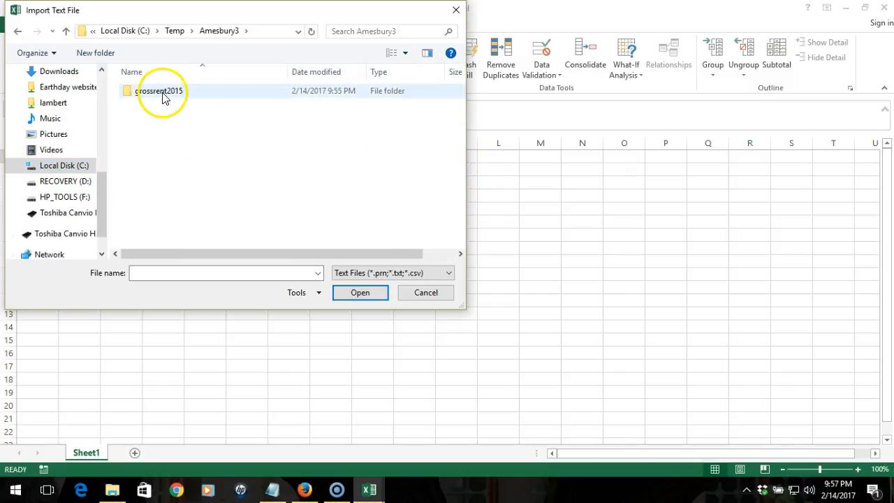
{"action": "double_click", "coordinate": [163, 93]}
{"action": "left_click", "coordinate": [162, 119]}
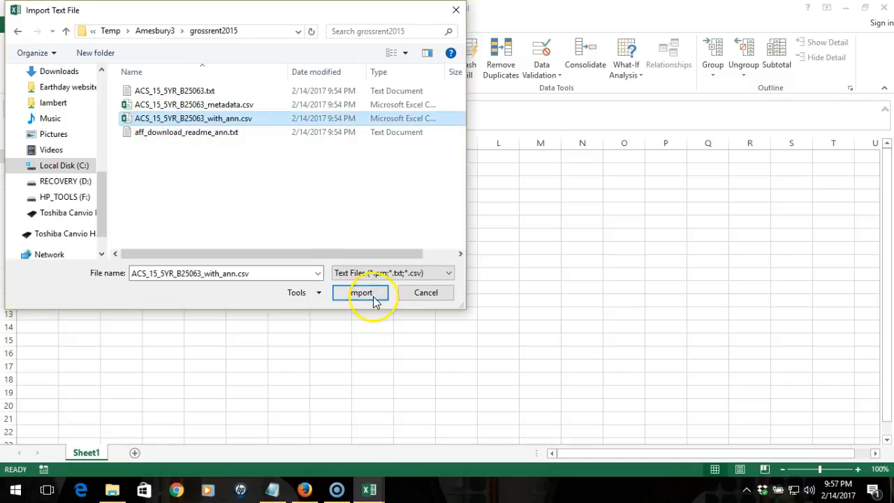
{"action": "left_click", "coordinate": [369, 297]}
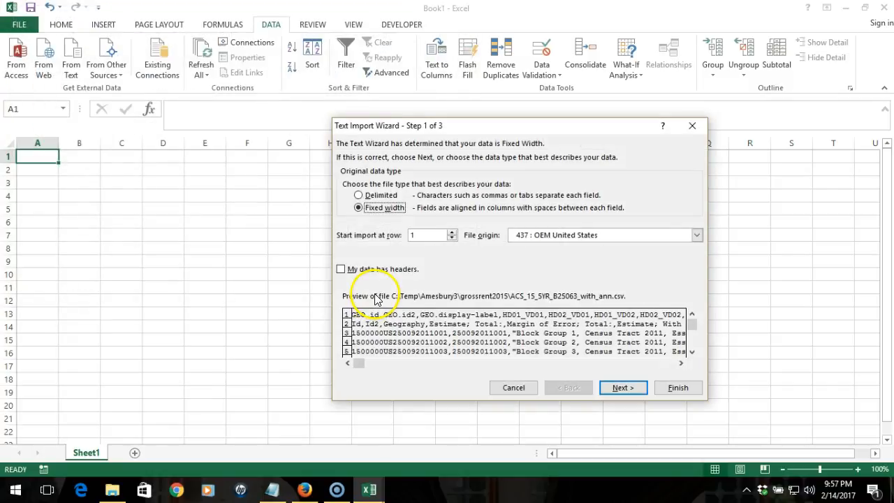
Set the text import to delimited data with comma as the only delimiter.
{"action": "left_click", "coordinate": [387, 198]}
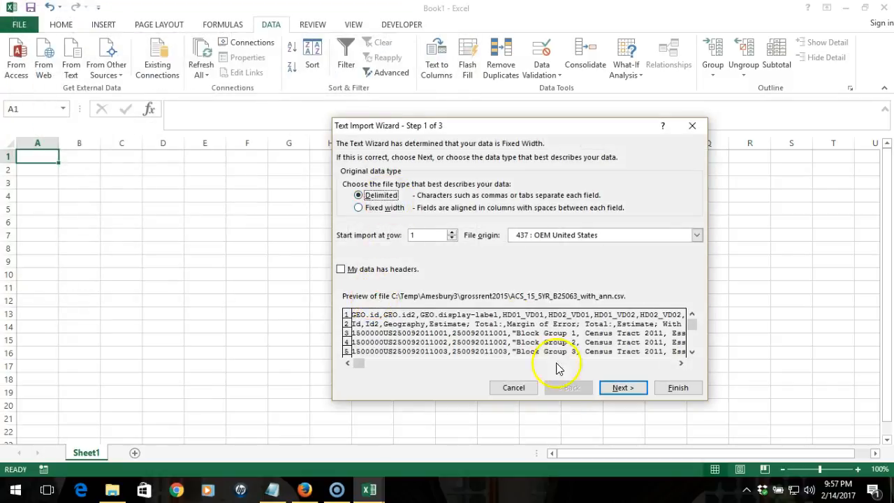
{"action": "left_click", "coordinate": [627, 390]}
{"action": "left_click", "coordinate": [347, 181]}
{"action": "left_click", "coordinate": [347, 206]}
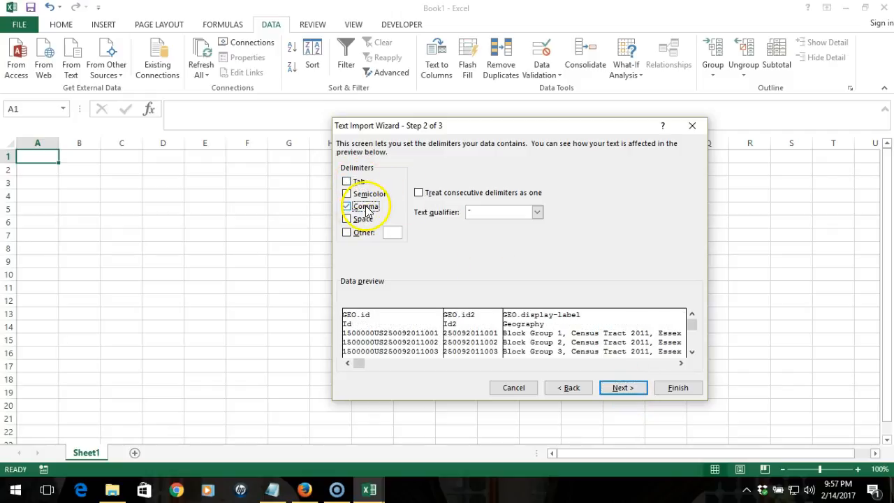
{"action": "left_click", "coordinate": [616, 389]}
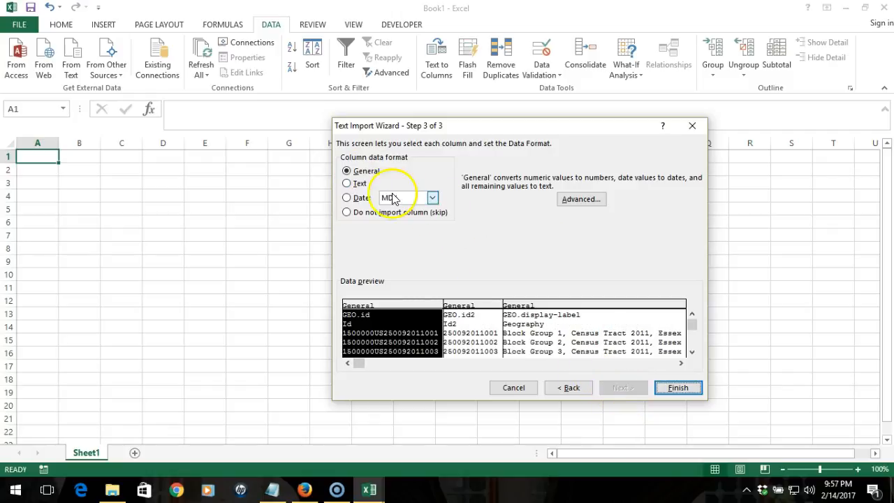
Format the GEO.id and GEO.id2 columns as Text and finish the import into the existing sheet at A1.
{"action": "left_click", "coordinate": [347, 183]}
{"action": "left_click", "coordinate": [474, 311]}
{"action": "left_click", "coordinate": [355, 183]}
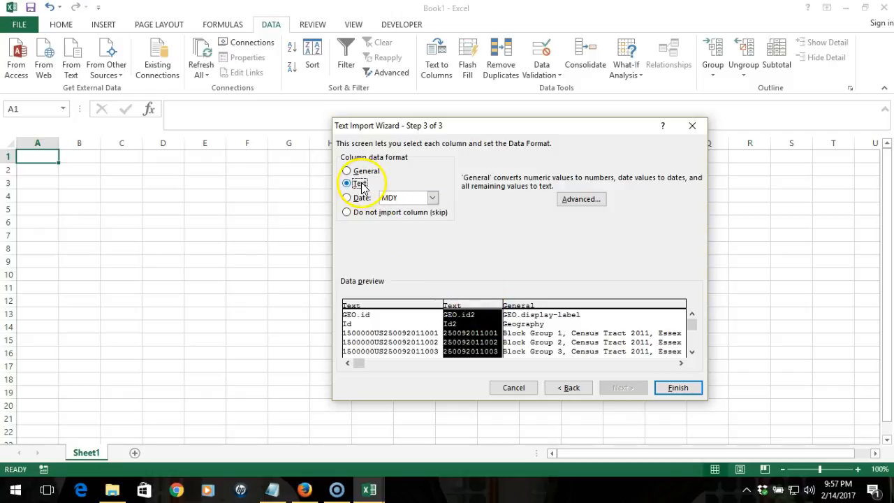
{"action": "left_click", "coordinate": [682, 389]}
{"action": "left_click", "coordinate": [534, 332]}
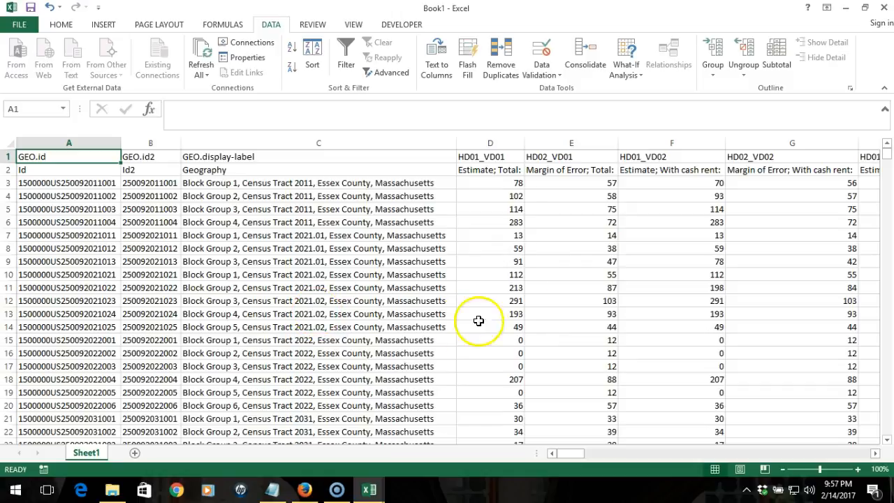
Examine the imported column headers, comparing the estimate and margin of error columns through the Less than $100 rent bracket.
{"action": "left_click", "coordinate": [484, 174]}
{"action": "left_click", "coordinate": [562, 174]}
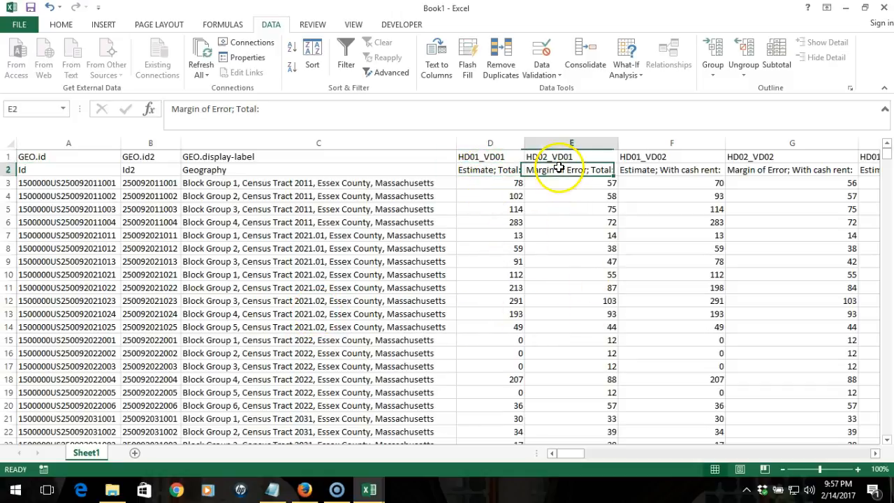
{"action": "left_click", "coordinate": [488, 169]}
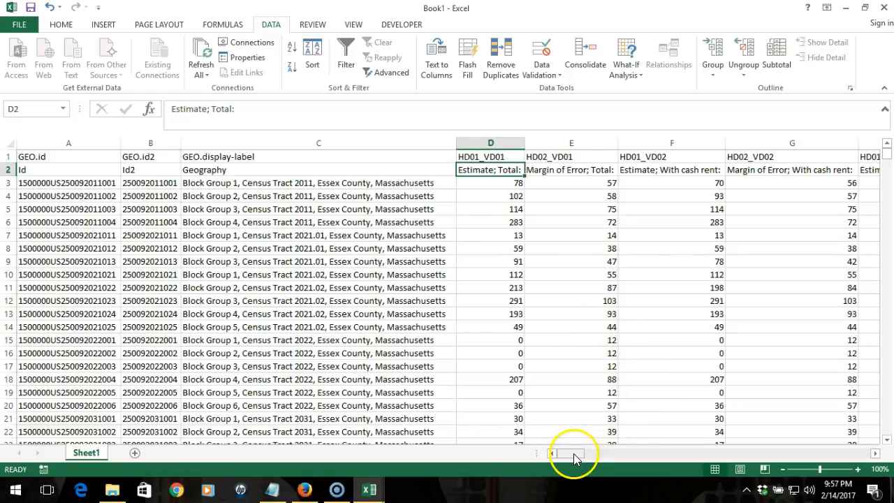
{"action": "left_click_drag", "start_coordinate": [572, 453], "coordinate": [572, 453]}
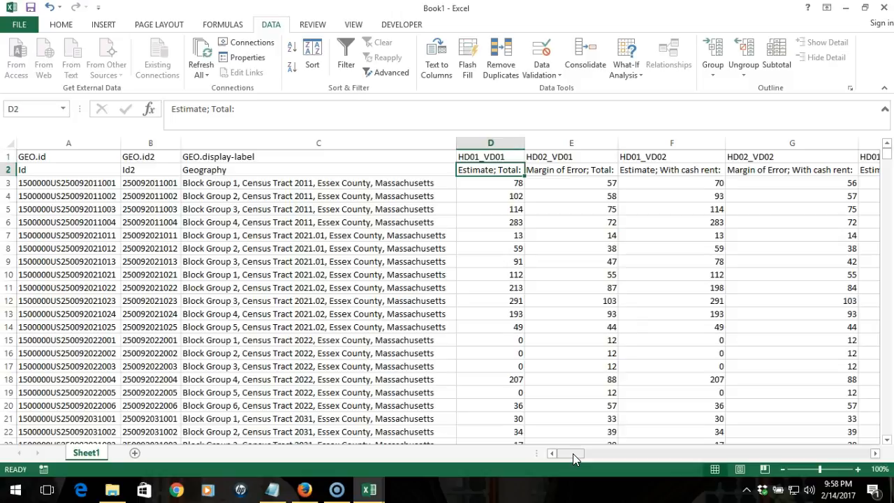
{"action": "left_click_drag", "start_coordinate": [572, 453], "coordinate": [585, 453]}
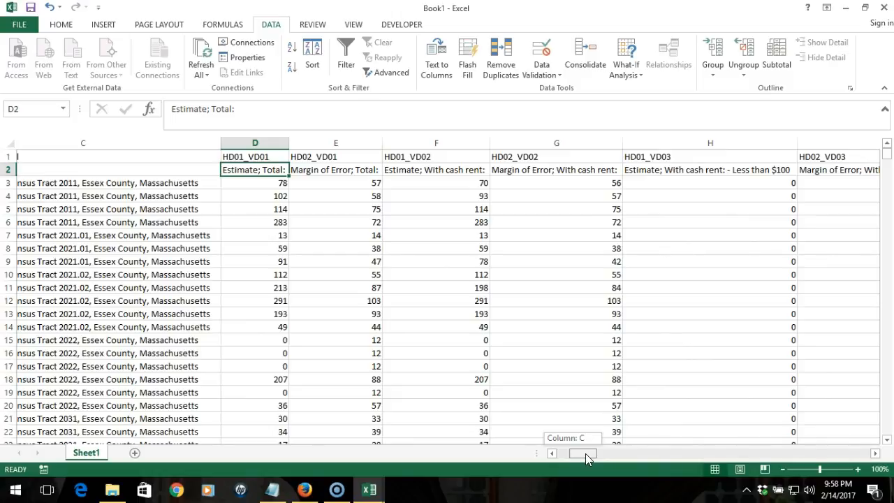
{"action": "left_click_drag", "start_coordinate": [585, 453], "coordinate": [585, 453]}
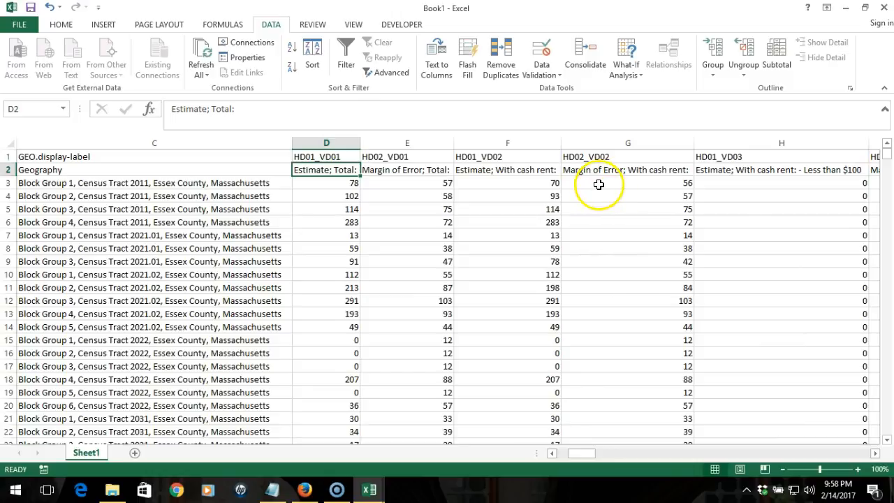
{"action": "left_click", "coordinate": [730, 188]}
{"action": "mouse_move", "coordinate": [584, 453]}
{"action": "left_mouse_down"}
{"action": "mouse_move", "coordinate": [595, 454]}
{"action": "mouse_move", "coordinate": [574, 456]}
{"action": "left_mouse_up"}
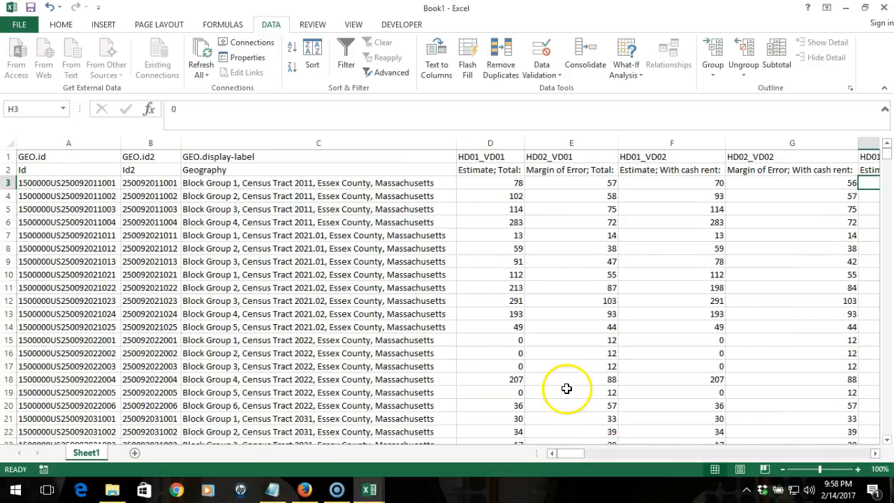
Insert a new column before the HD01_VD01 estimate column and enter the header Affbl15 in D1.
{"action": "right_click", "coordinate": [483, 142]}
{"action": "left_click", "coordinate": [533, 237]}
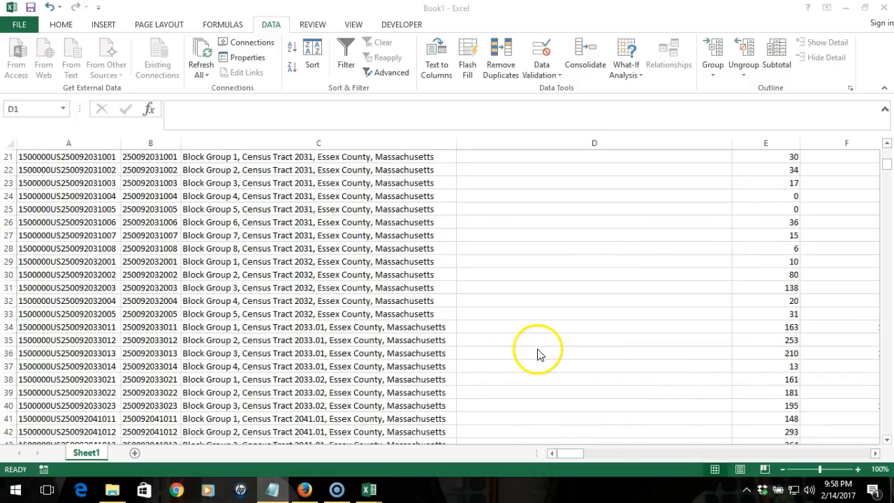
{"action": "left_click", "coordinate": [885, 169]}
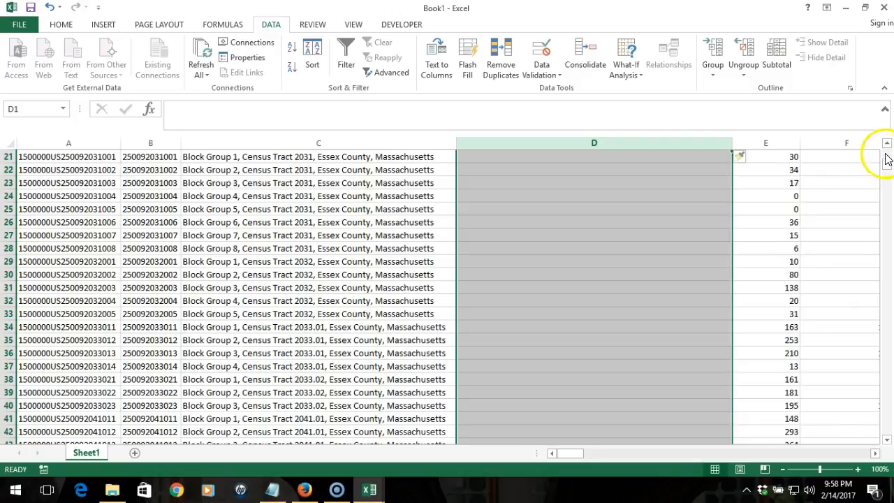
{"action": "left_click_drag", "start_coordinate": [888, 168], "coordinate": [885, 147]}
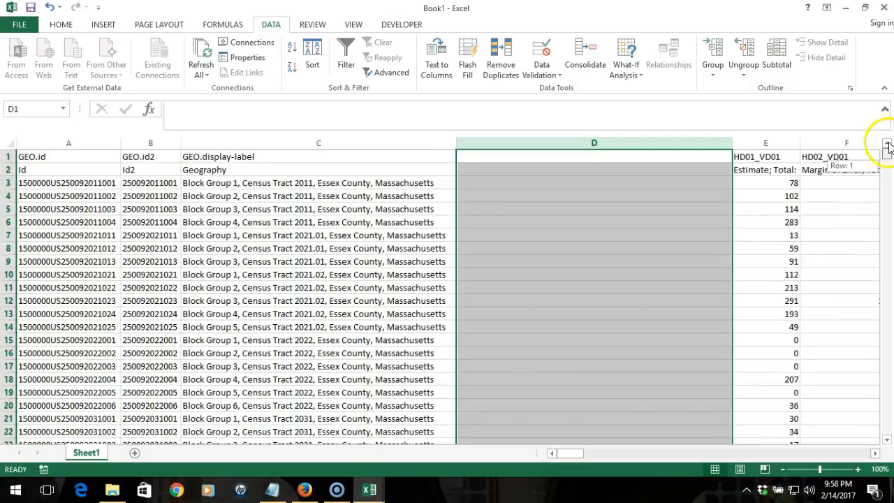
{"action": "left_click", "coordinate": [591, 157]}
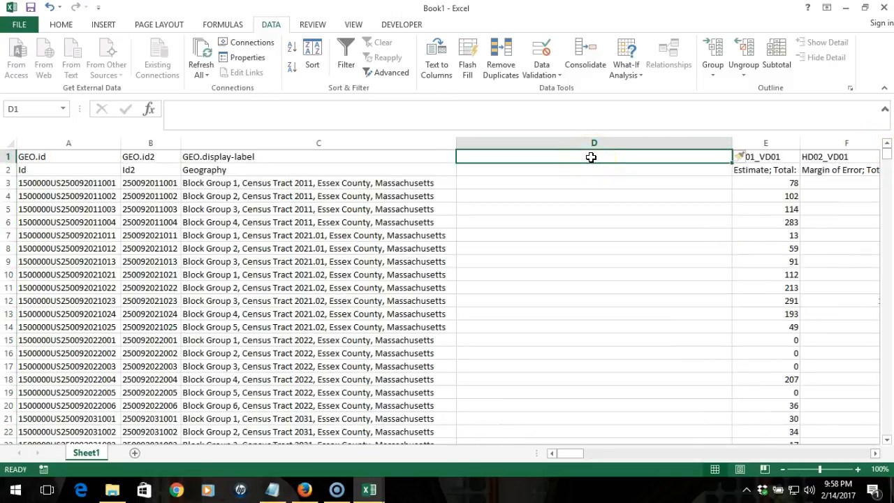
{"action": "type", "text": "Affbl15"}
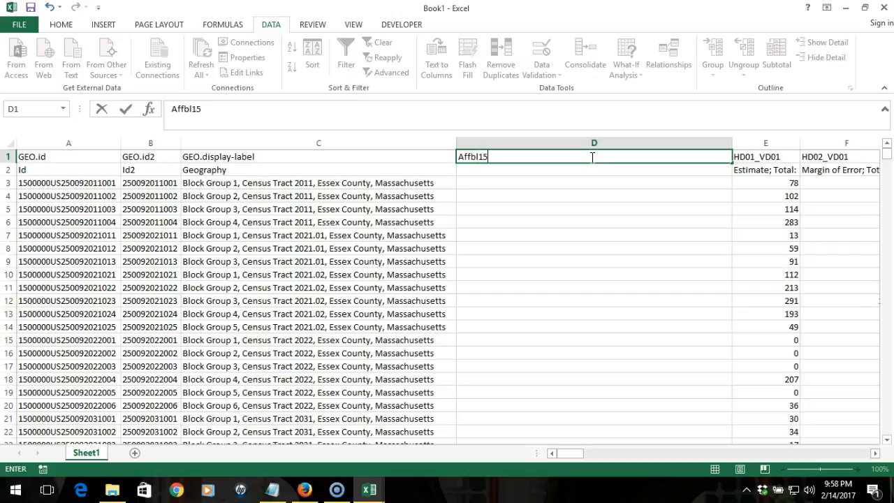
{"action": "key", "text": "Return"}
Enter a formula in D3 adding the cash-rent estimate cells in every second column, I3+K3+M3 and so on through AU3.
{"action": "key", "text": "Return"}
{"action": "type", "text": "="}
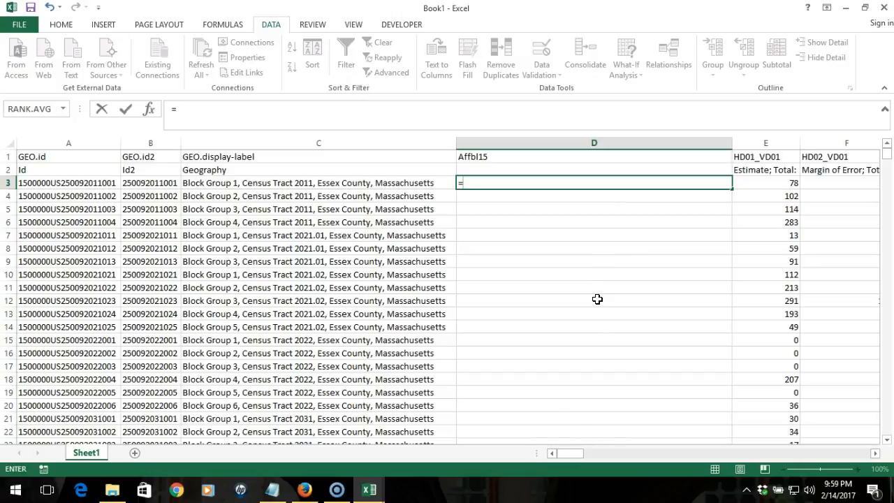
{"action": "left_click_drag", "start_coordinate": [568, 453], "coordinate": [586, 451]}
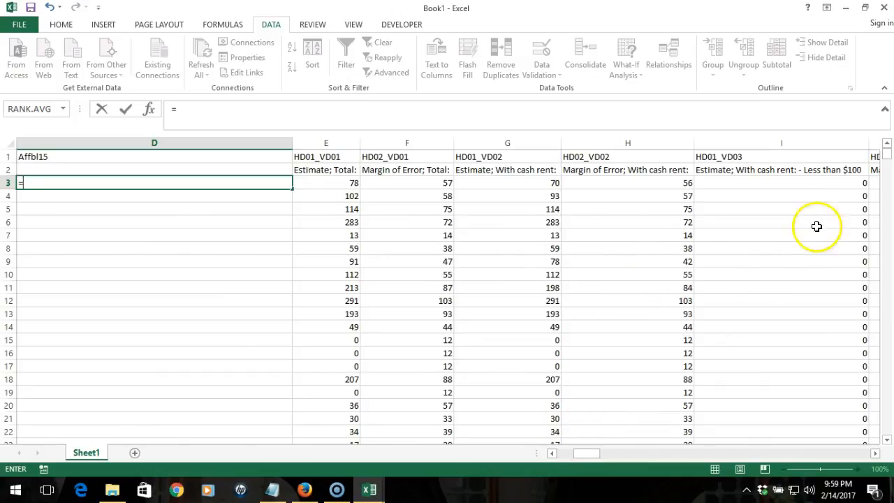
{"action": "left_click", "coordinate": [814, 183]}
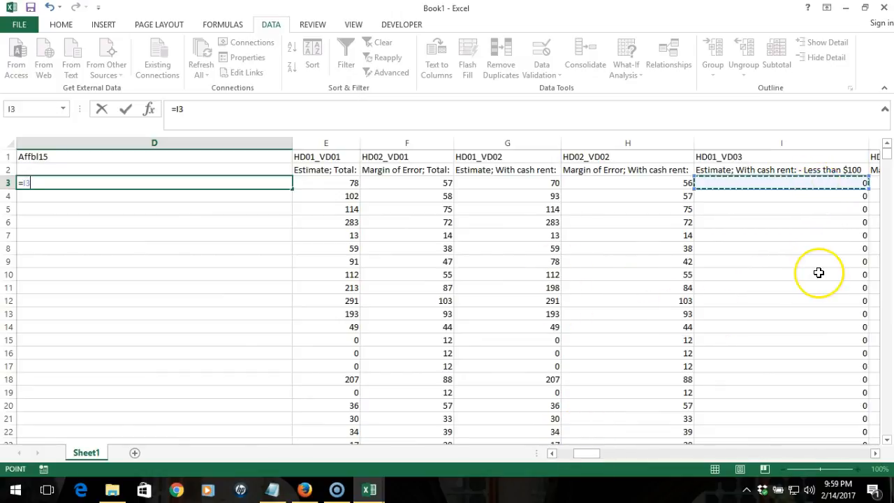
{"action": "type", "text": "+"}
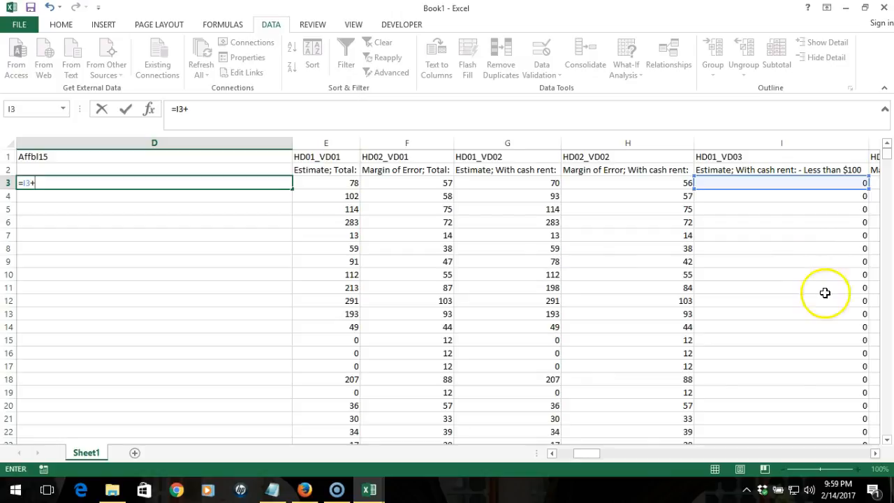
{"action": "left_click_drag", "start_coordinate": [585, 453], "coordinate": [591, 453]}
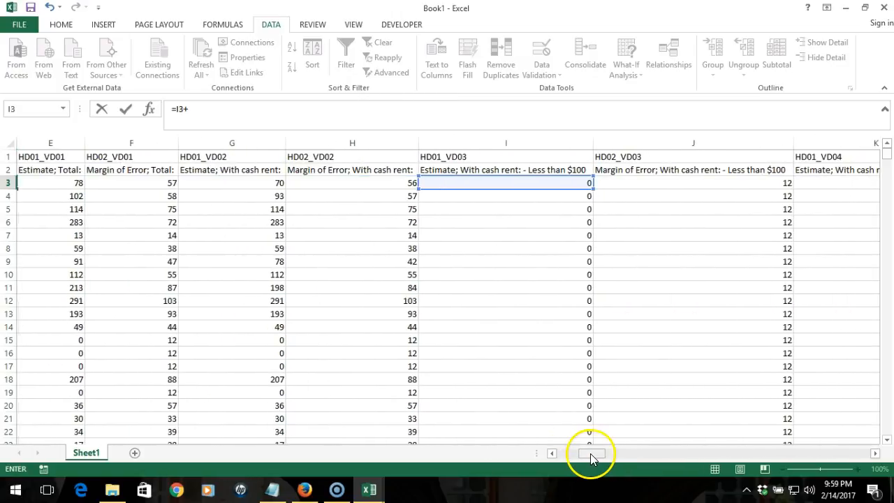
{"action": "left_click", "coordinate": [817, 183]}
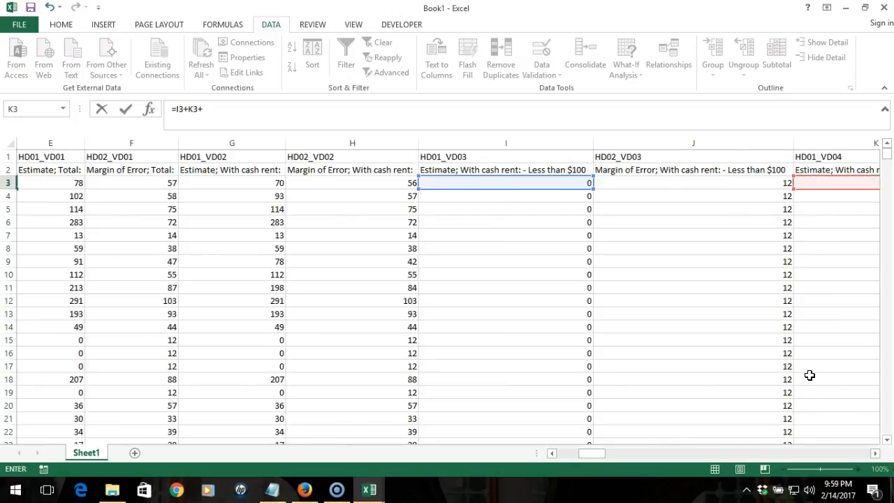
{"action": "left_click_drag", "start_coordinate": [592, 451], "coordinate": [620, 451]}
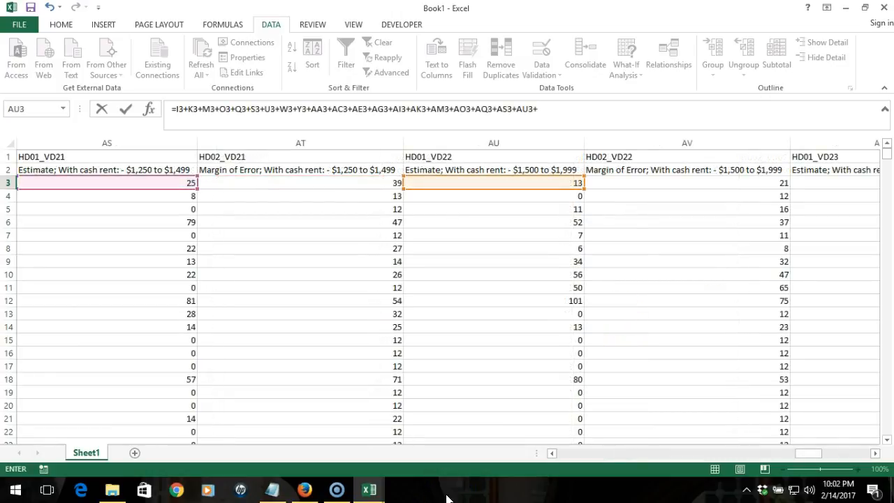
{"action": "left_click", "coordinate": [574, 108]}
{"action": "key", "text": "BackSpace"}
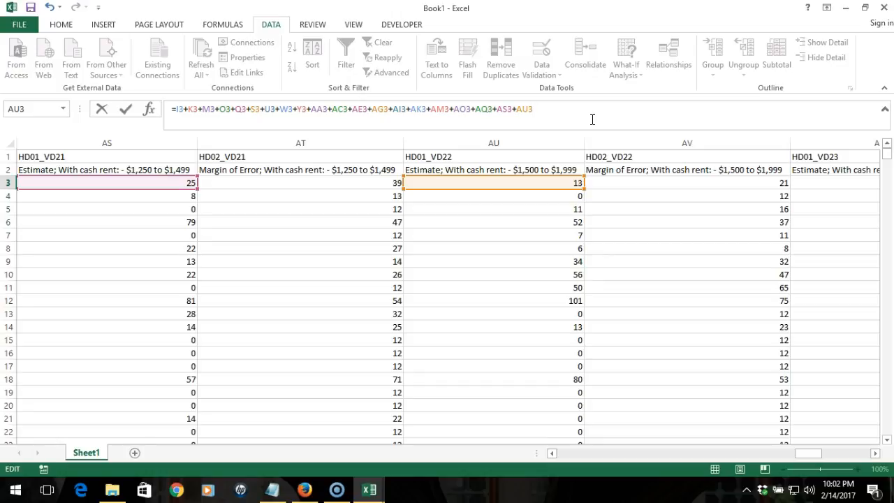
{"action": "key", "text": "Return"}
Fit column D's width to its contents and fill the D3 formula down through all block group rows.
{"action": "left_click", "coordinate": [448, 473]}
{"action": "left_click_drag", "start_coordinate": [580, 456], "coordinate": [468, 299]}
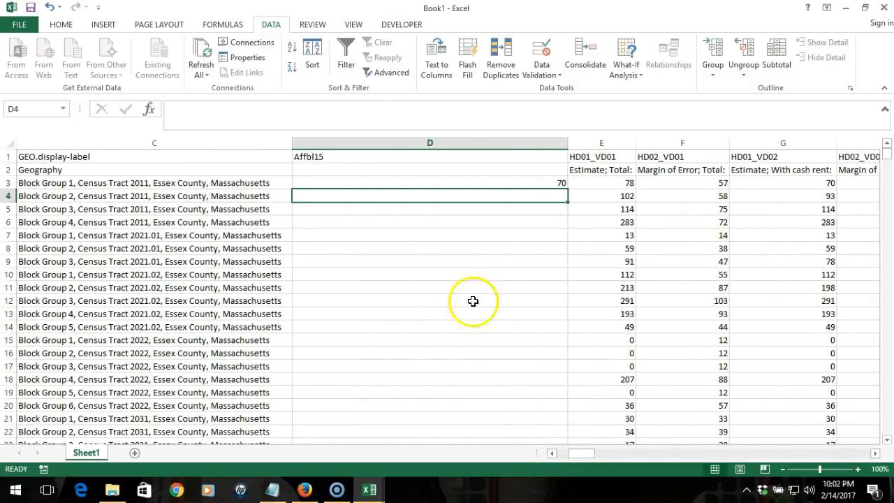
{"action": "left_click", "coordinate": [427, 181]}
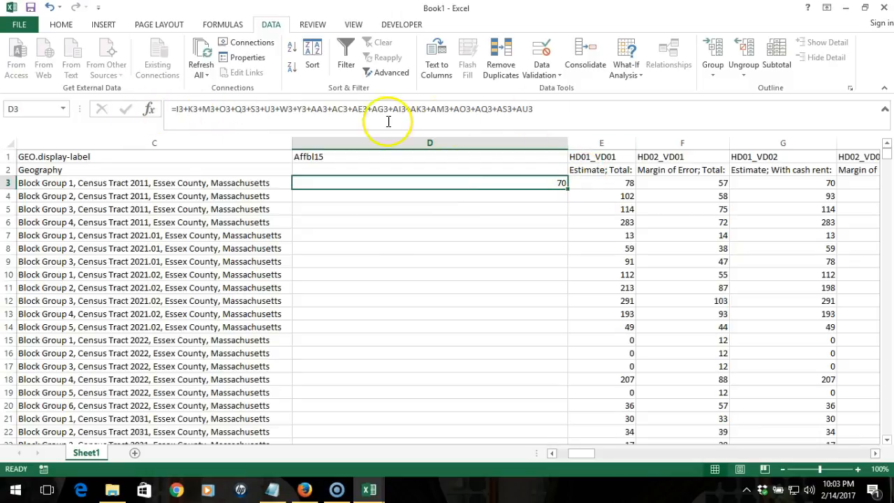
{"action": "double_click", "coordinate": [567, 143]}
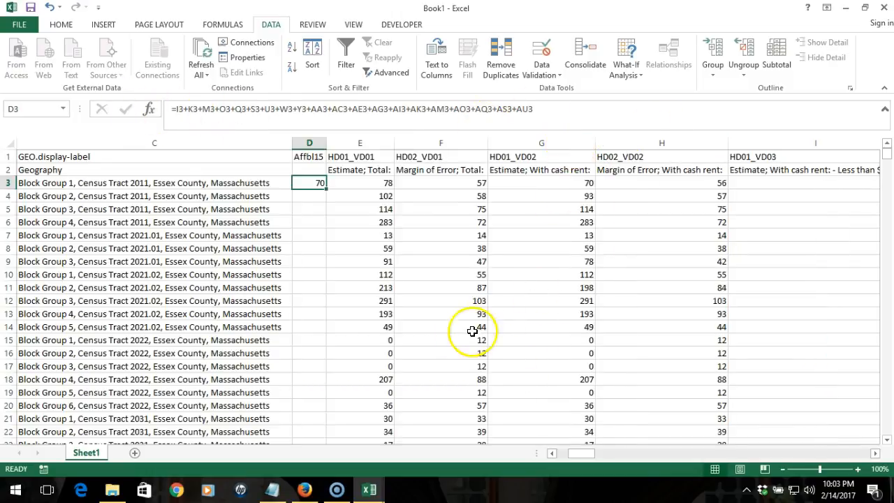
{"action": "double_click", "coordinate": [326, 187]}
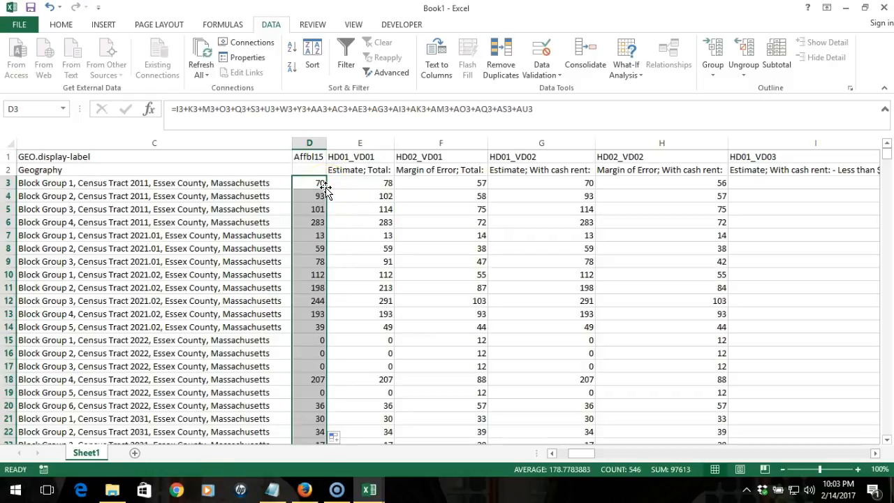